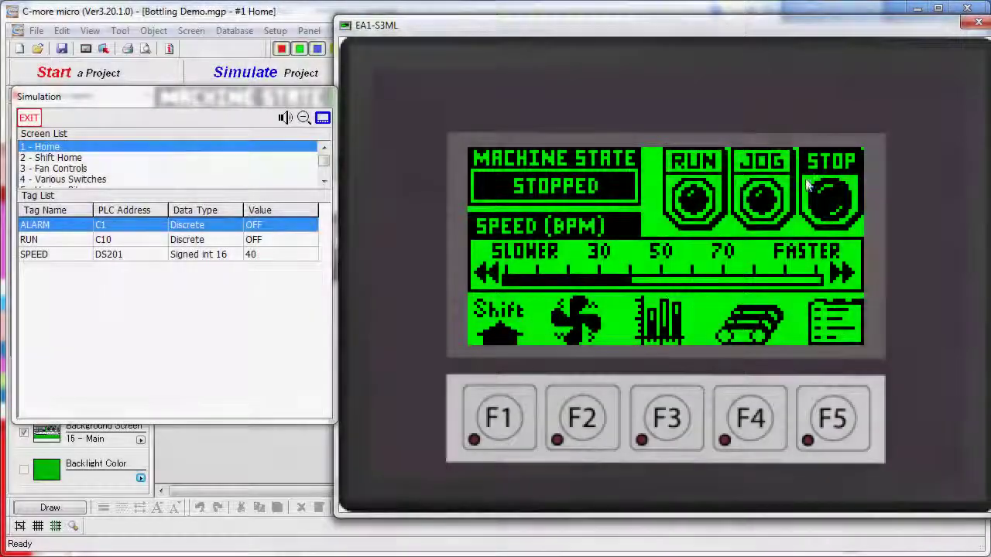
# Step: In the simulator, run, stop, jog five times, then run and stop the machine again
pyautogui.click(687, 202)
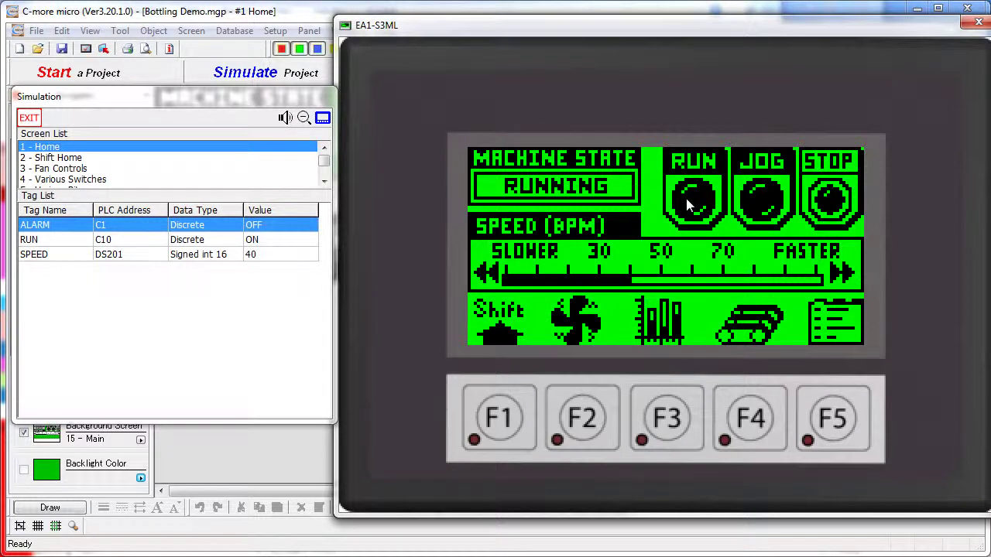
pyautogui.click(829, 198)
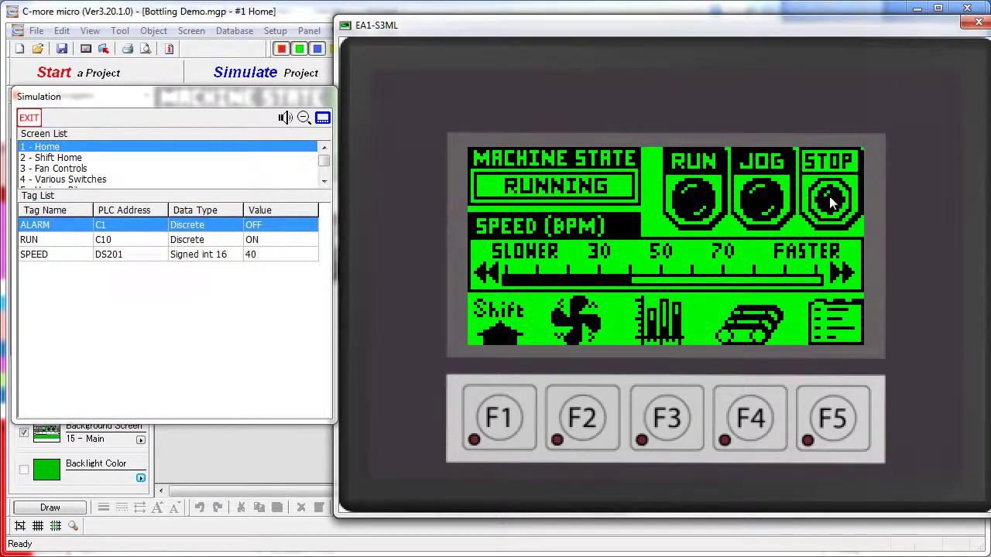
pyautogui.click(764, 199)
pyautogui.click(764, 200)
pyautogui.click(764, 200)
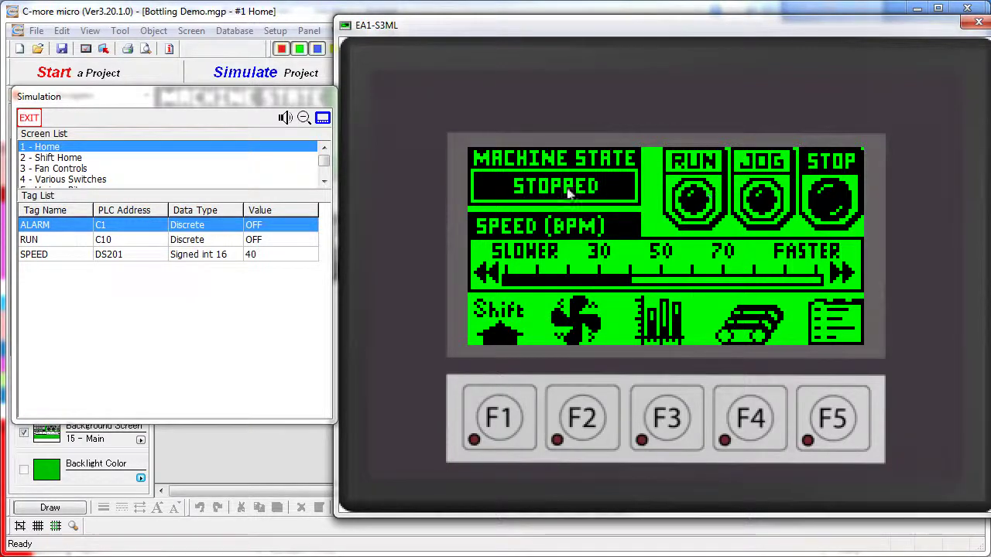
pyautogui.click(764, 200)
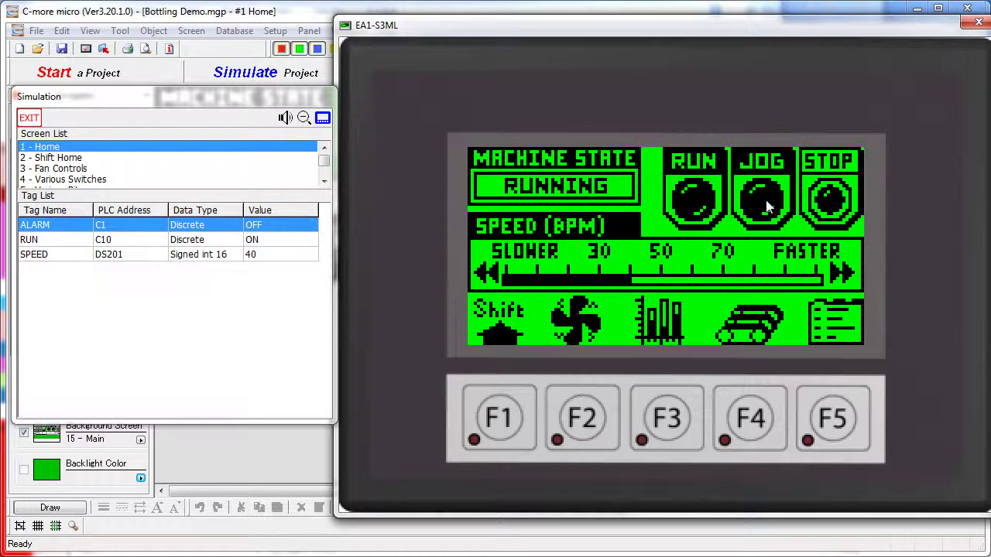
pyautogui.click(765, 200)
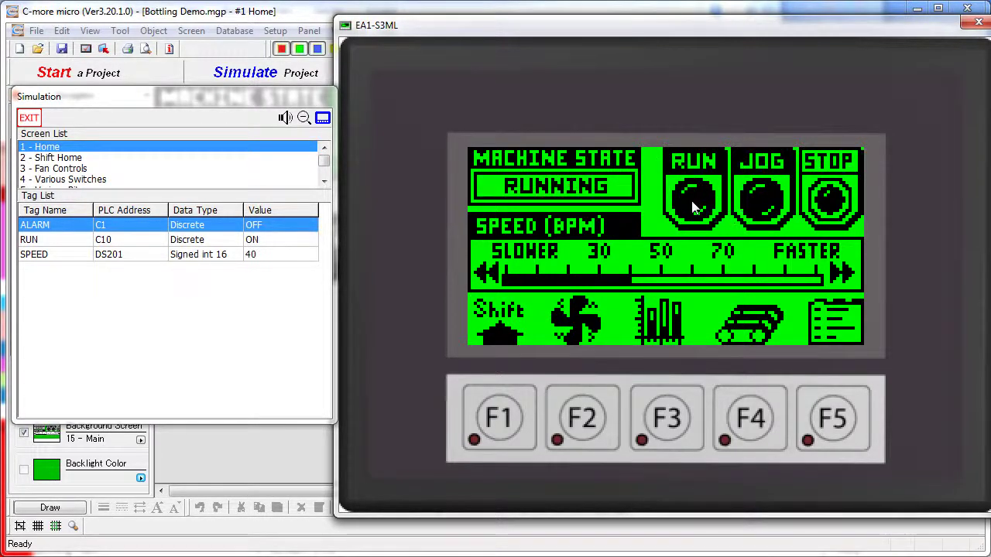
pyautogui.click(730, 216)
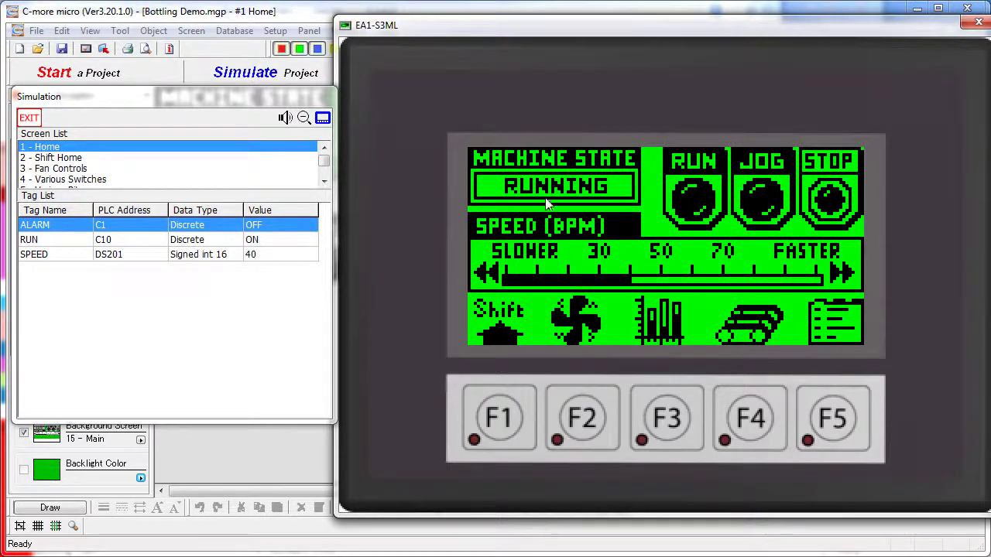
pyautogui.click(851, 205)
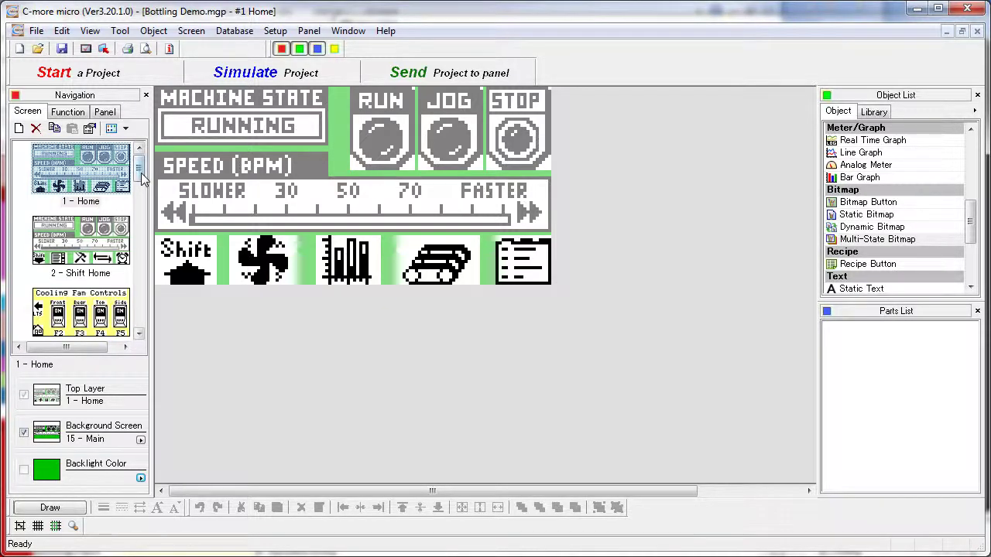
# Step: Open the 15 - Main screen and view the RUN button's properties (tag RUN, Set On)
pyautogui.moveTo(140, 161); pyautogui.dragTo(139, 328)
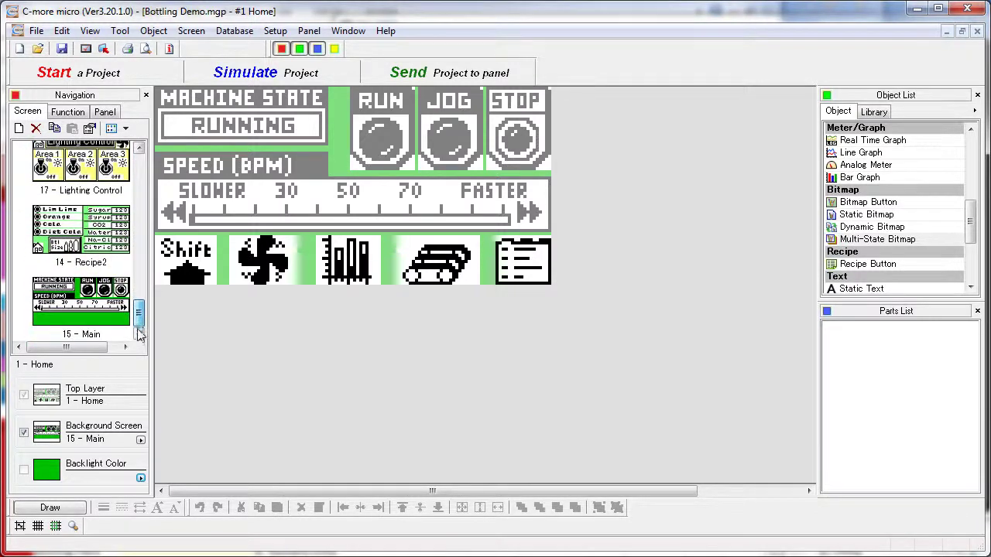
pyautogui.doubleClick(120, 321)
pyautogui.doubleClick(418, 169)
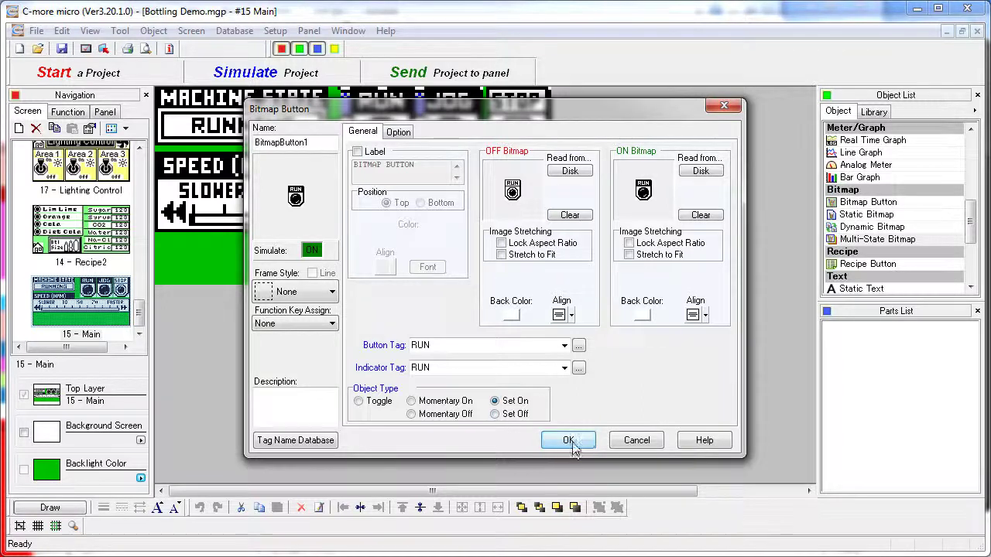
pyautogui.click(635, 439)
pyautogui.doubleClick(461, 133)
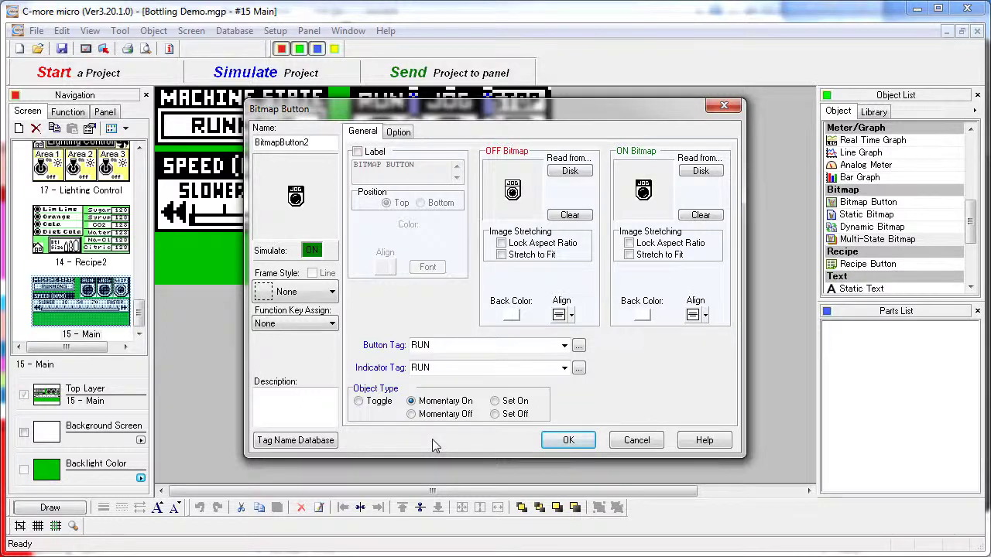
pyautogui.click(635, 440)
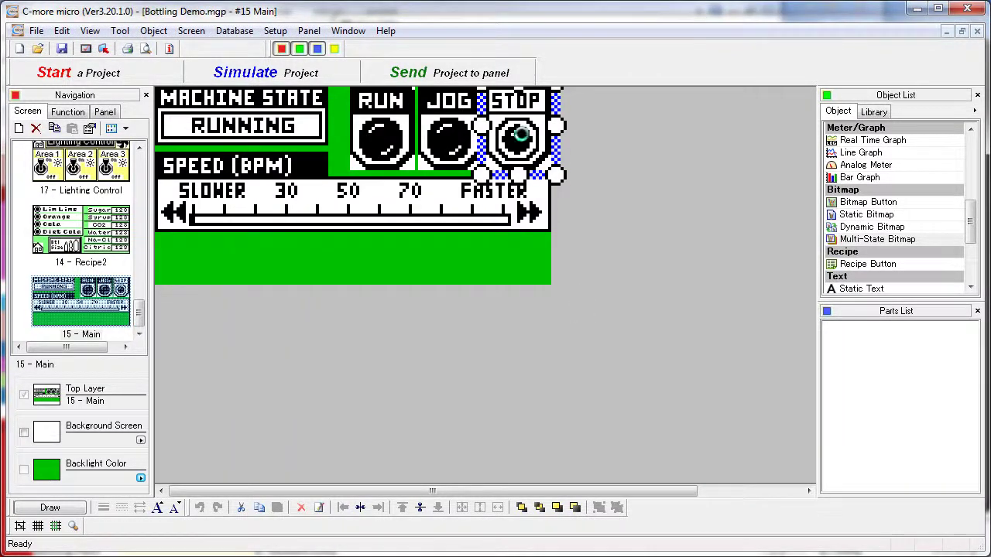
# Step: Bring up the STOP button's properties to check its RUN tag and Set Off type
pyautogui.doubleClick(520, 134)
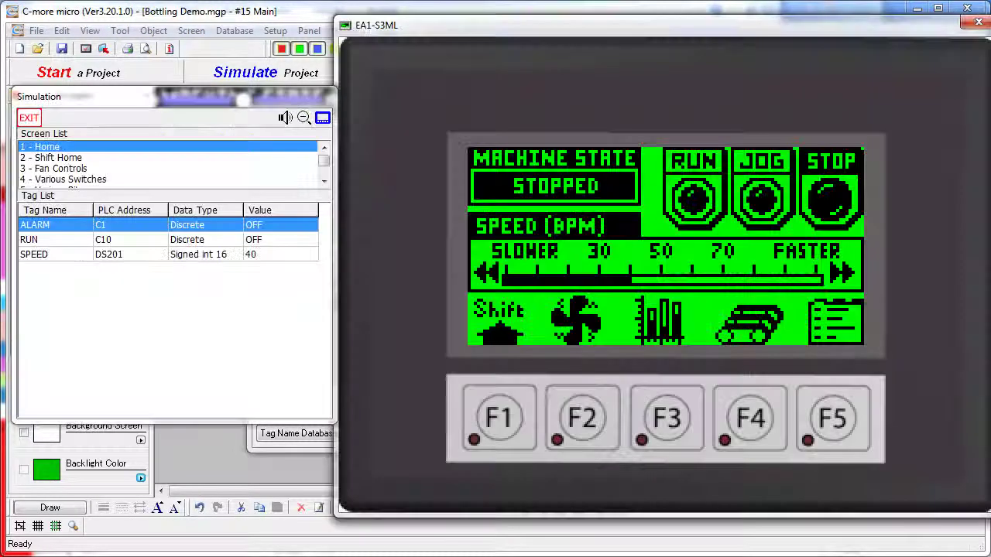
# Step: In the simulator, run and stop the machine, then step the speed down and up to 90
pyautogui.click(695, 194)
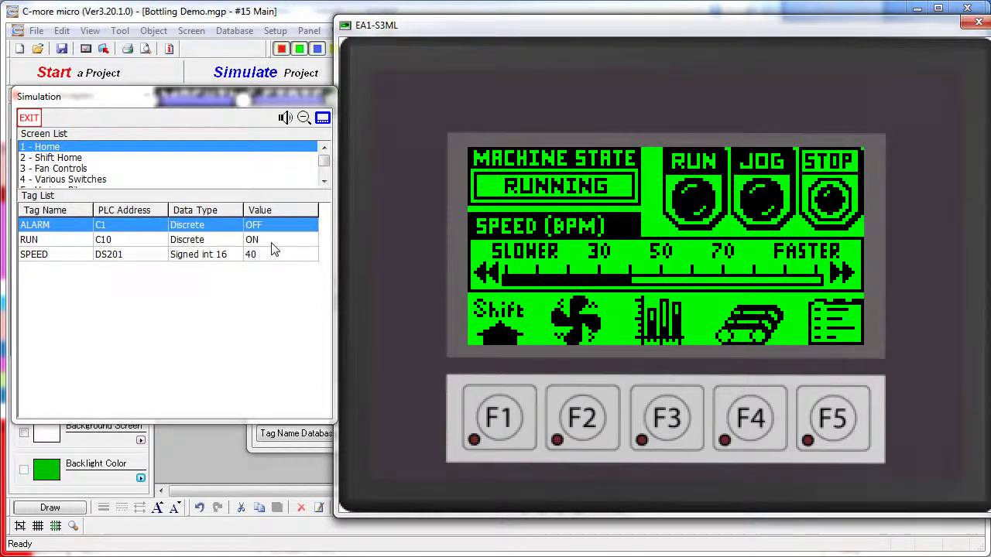
pyautogui.click(818, 195)
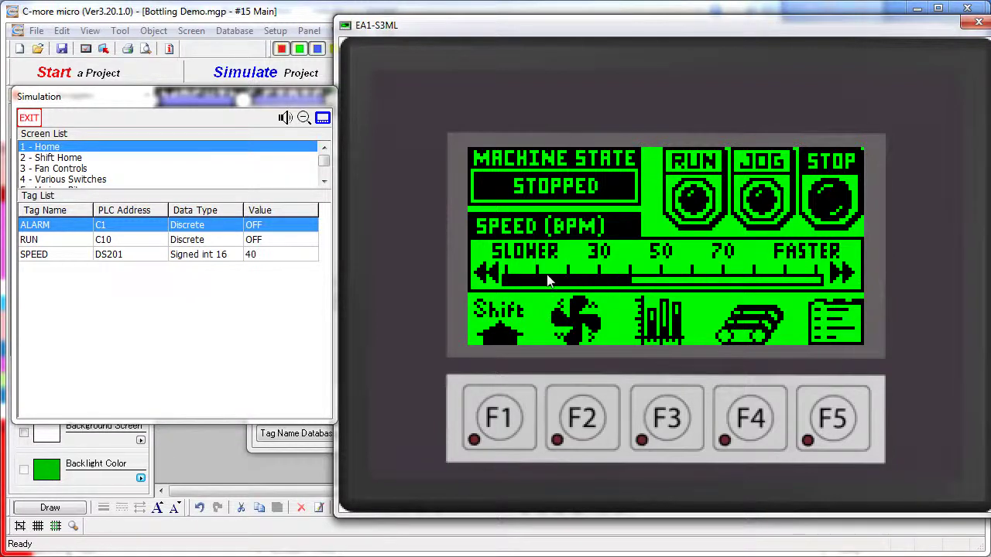
pyautogui.click(479, 274)
pyautogui.click(478, 274)
pyautogui.click(838, 276)
pyautogui.click(838, 276)
pyautogui.click(838, 276)
pyautogui.click(838, 276)
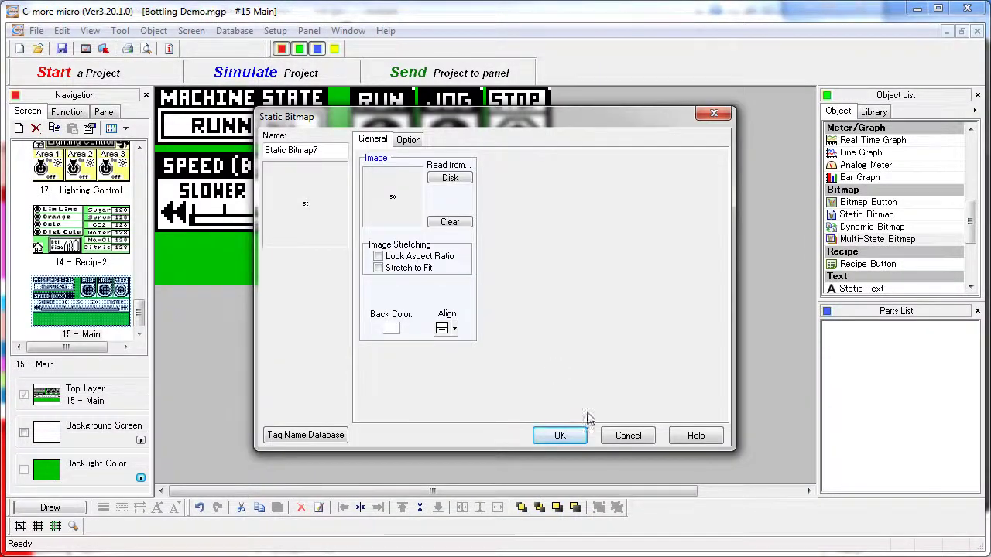
pyautogui.click(626, 434)
pyautogui.doubleClick(422, 202)
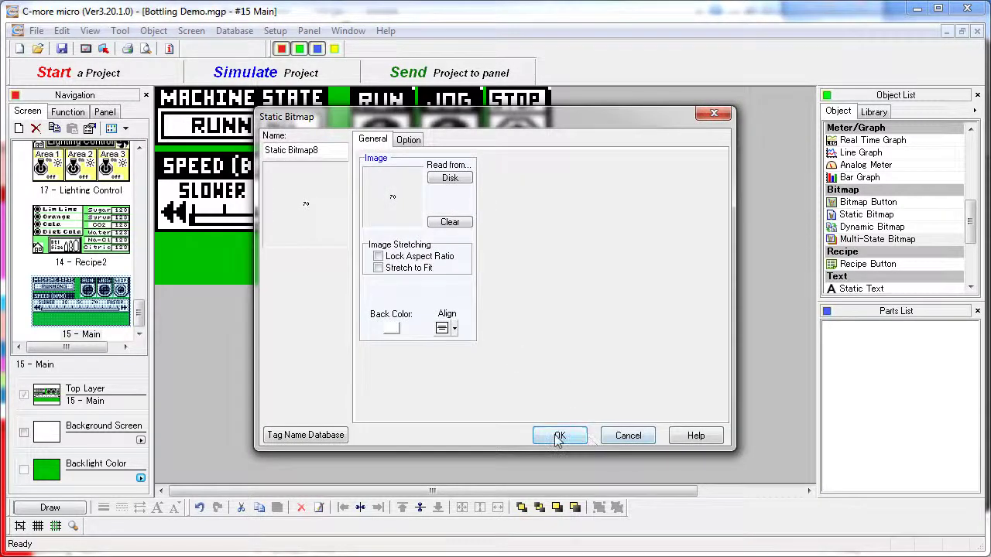
pyautogui.click(559, 435)
pyautogui.click(441, 232)
pyautogui.moveTo(441, 233); pyautogui.dragTo(512, 316)
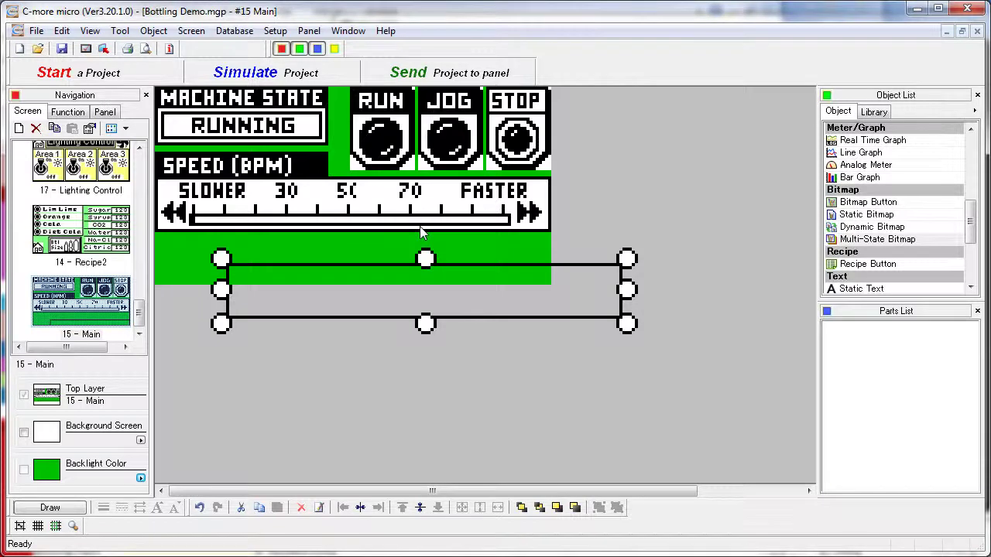
pyautogui.click(422, 237)
pyautogui.moveTo(422, 236); pyautogui.dragTo(475, 383)
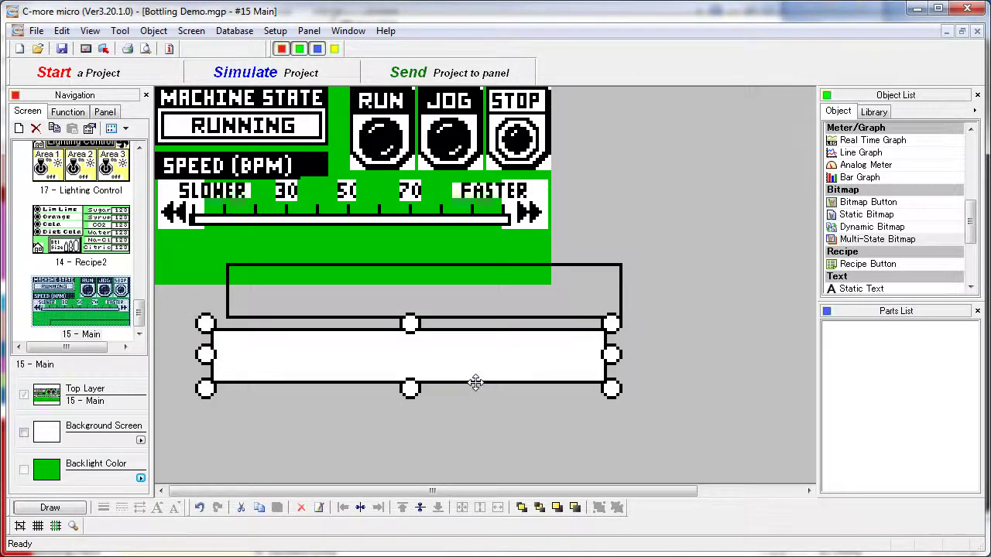
pyautogui.moveTo(525, 218); pyautogui.dragTo(622, 221)
pyautogui.doubleClick(542, 216)
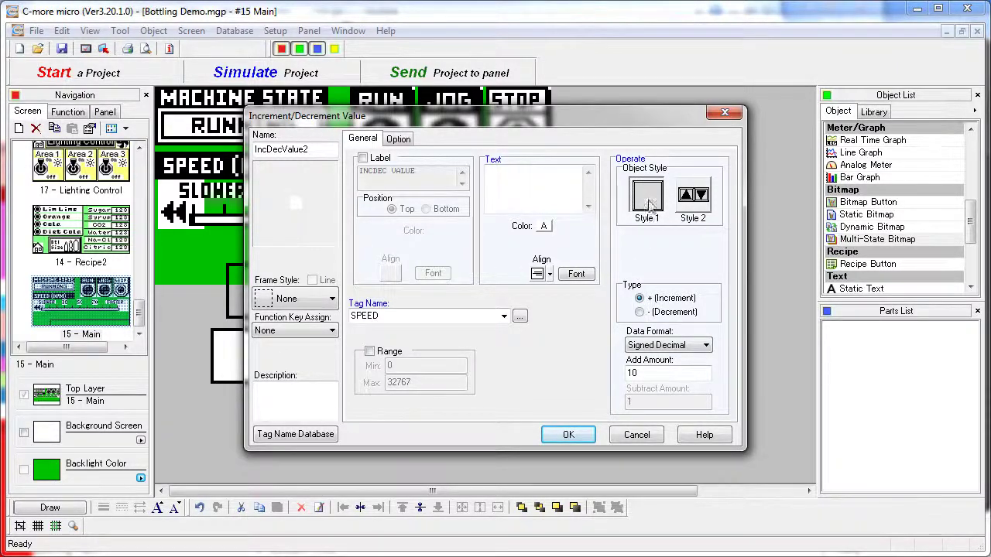
pyautogui.click(693, 196)
pyautogui.click(656, 201)
pyautogui.click(568, 434)
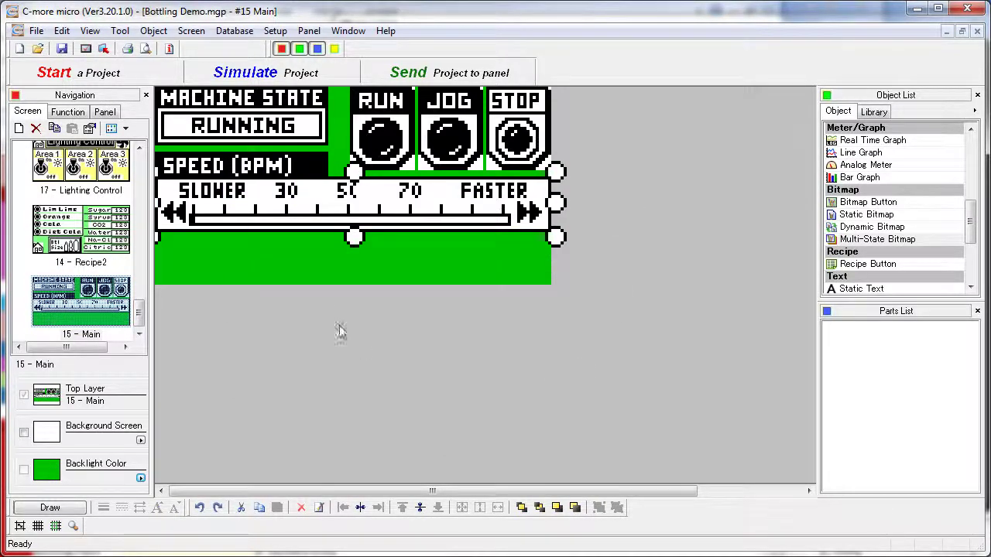
pyautogui.click(177, 212)
pyautogui.moveTo(177, 211); pyautogui.dragTo(215, 391)
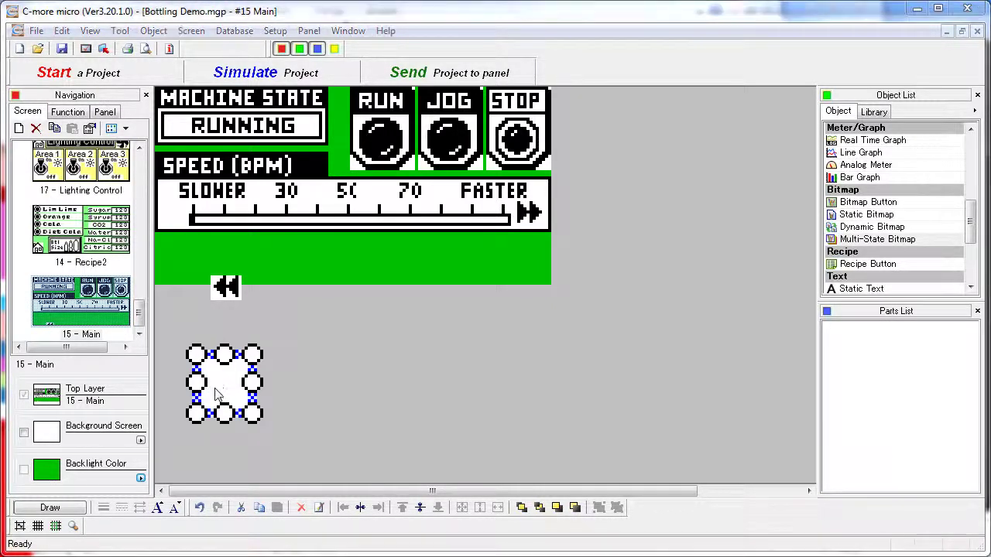
pyautogui.doubleClick(216, 395)
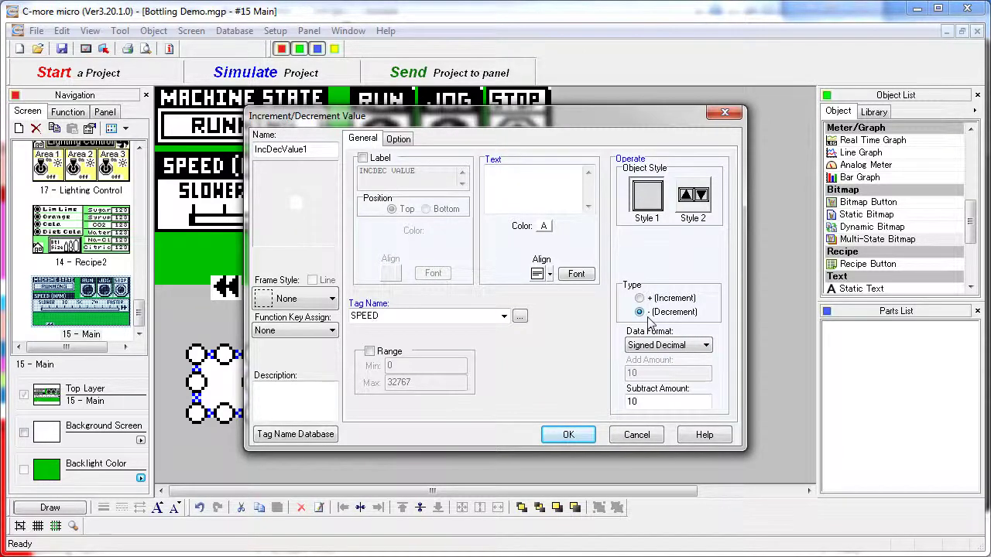
pyautogui.click(569, 435)
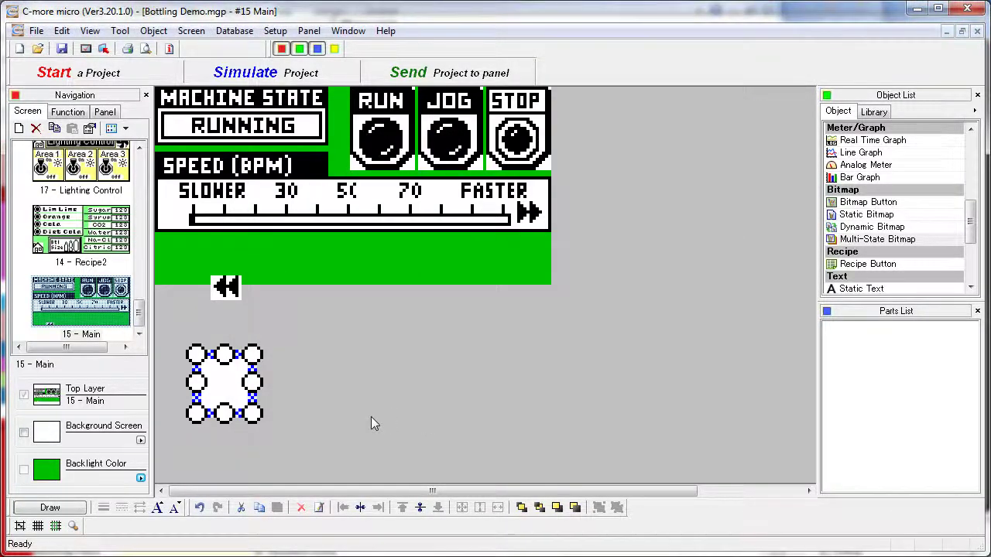
pyautogui.hotkey('ctrl', 'z')
pyautogui.hotkey('ctrl', 'z')
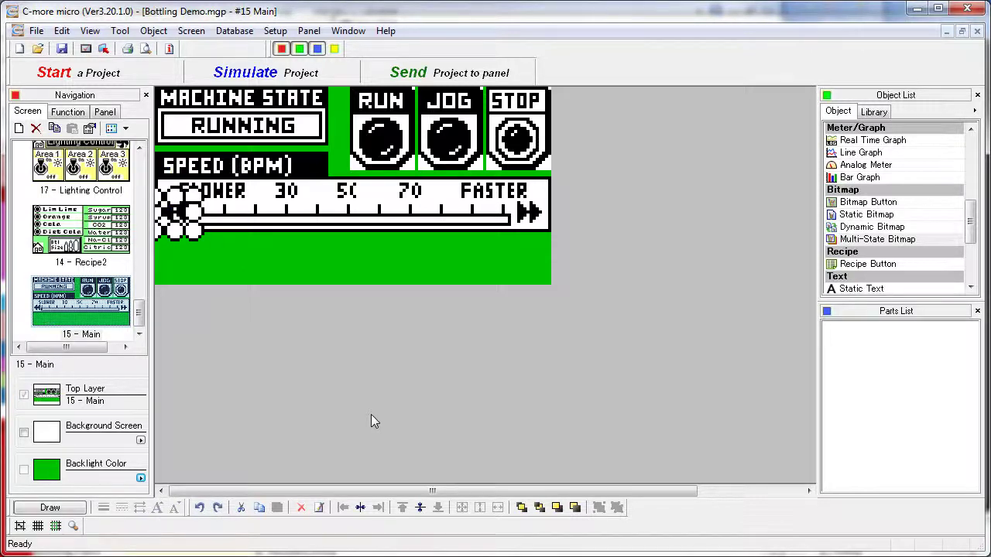
pyautogui.hotkey('ctrl', 'y')
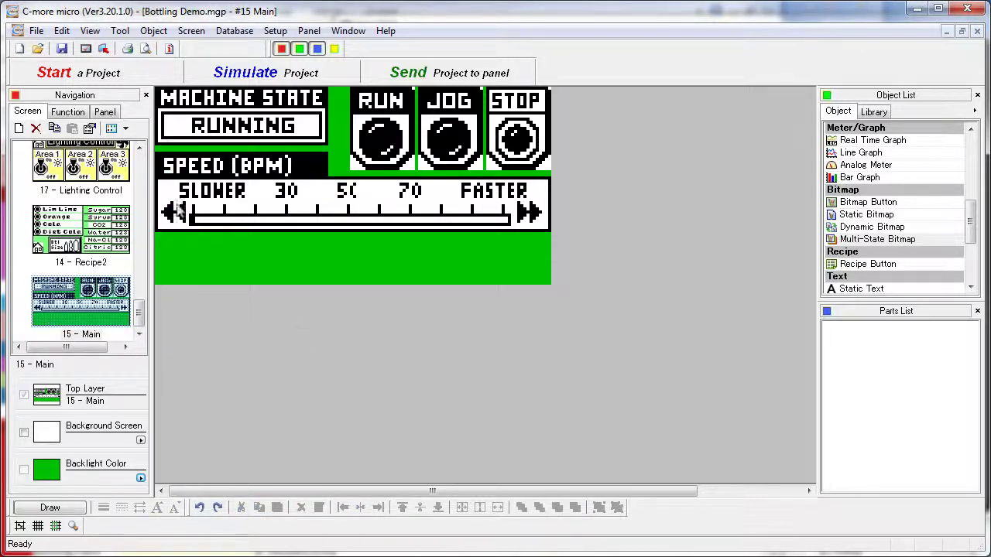
pyautogui.click(165, 193)
pyautogui.doubleClick(164, 194)
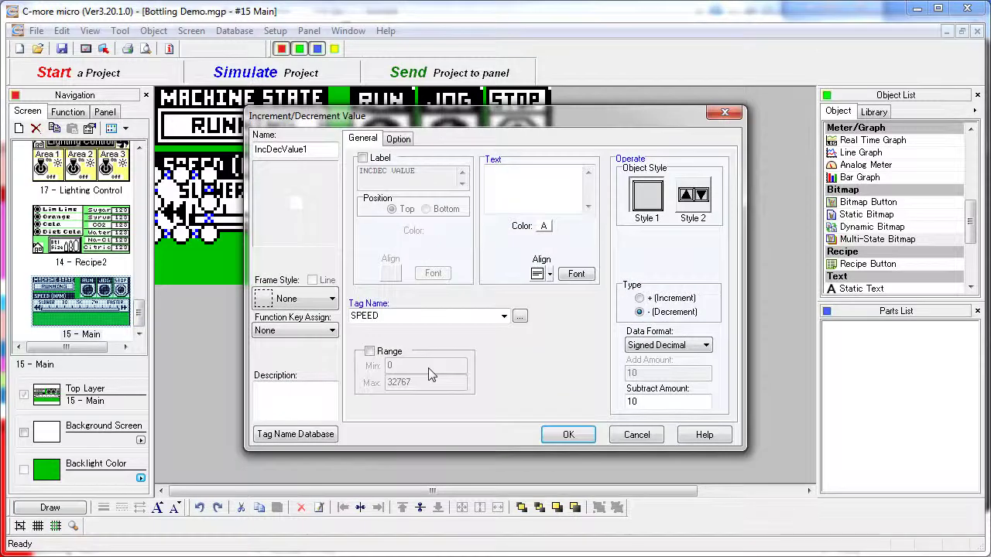
pyautogui.doubleClick(631, 402)
pyautogui.click(568, 436)
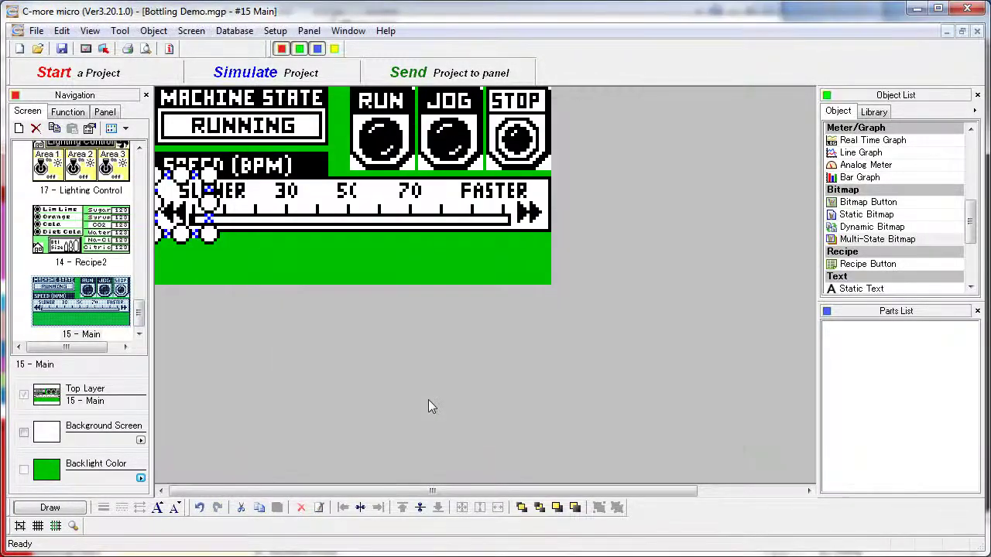
pyautogui.click(175, 204)
pyautogui.moveTo(175, 203); pyautogui.dragTo(179, 229)
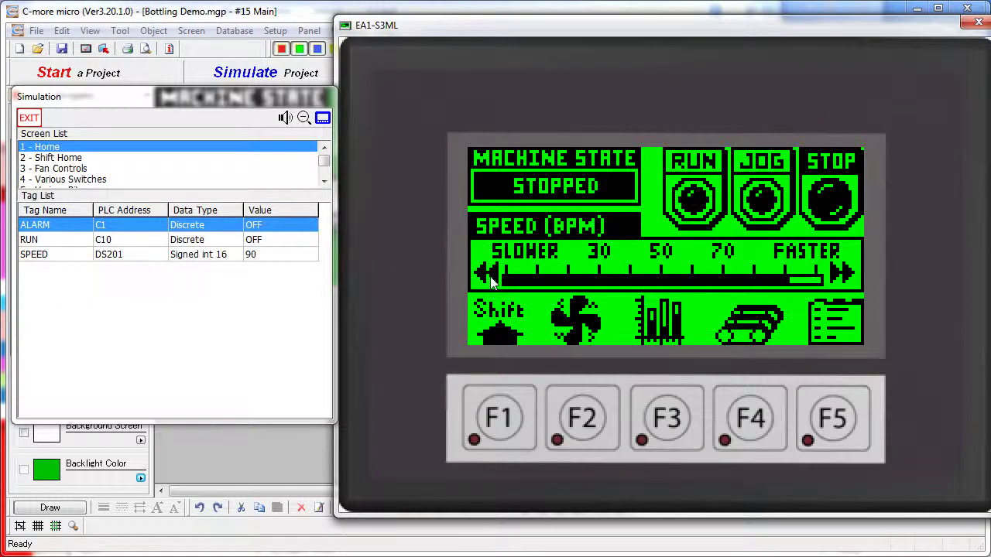
pyautogui.click(490, 276)
pyautogui.click(490, 276)
pyautogui.click(490, 277)
pyautogui.click(490, 276)
pyautogui.click(490, 276)
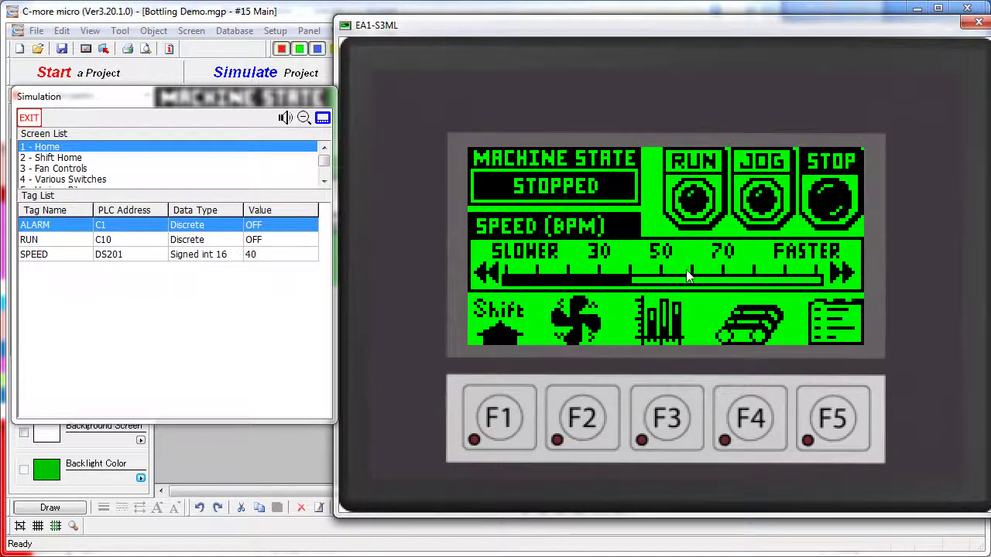
pyautogui.click(844, 274)
pyautogui.click(843, 275)
pyautogui.click(844, 275)
pyautogui.click(844, 275)
pyautogui.click(844, 275)
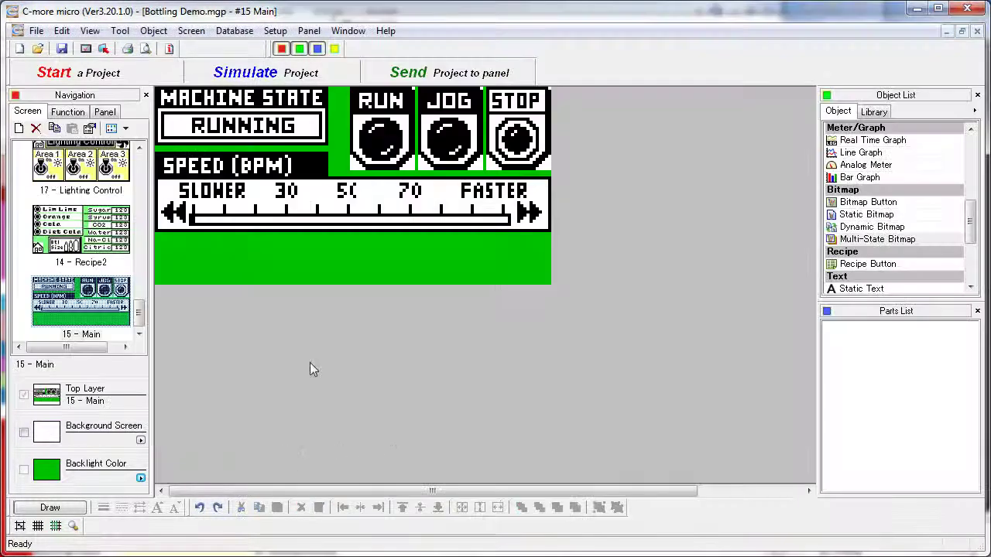
# Step: Scroll the Navigation screen list and open the 1 - Home screen
pyautogui.click(139, 294)
pyautogui.moveTo(139, 294); pyautogui.dragTo(140, 159)
pyautogui.click(80, 169)
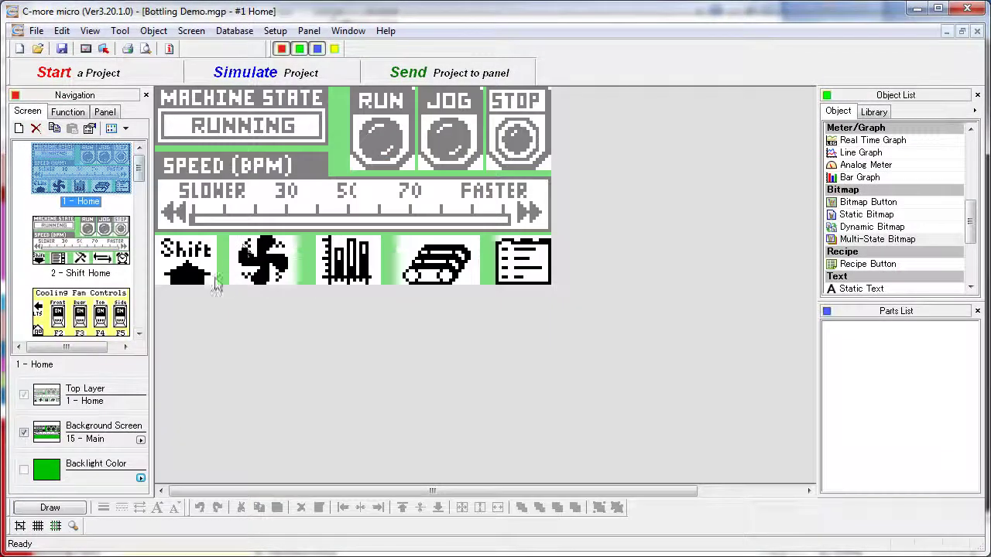
# Step: Move the fan bitmap aside and inspect the S3 Fan Controls screen-change button's settings
pyautogui.click(256, 267)
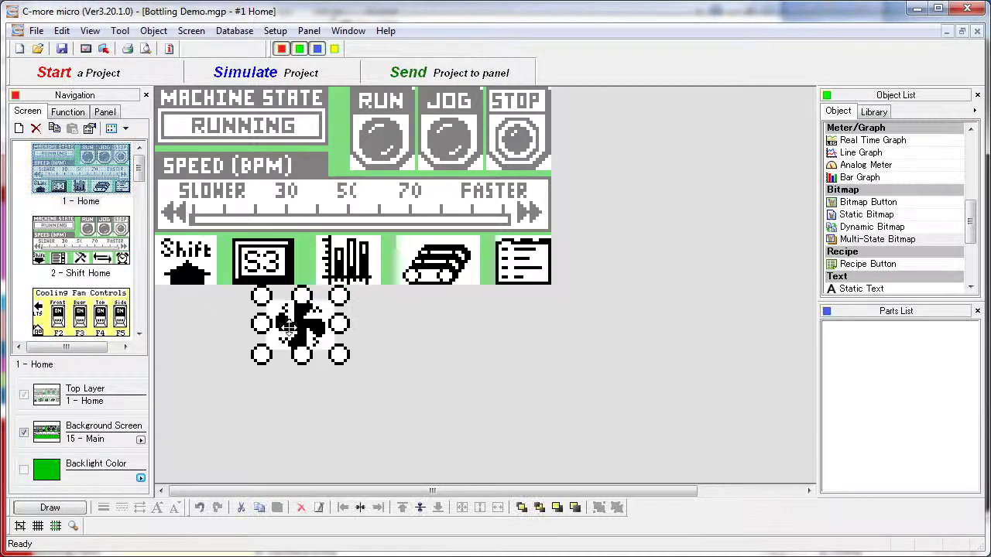
pyautogui.doubleClick(271, 263)
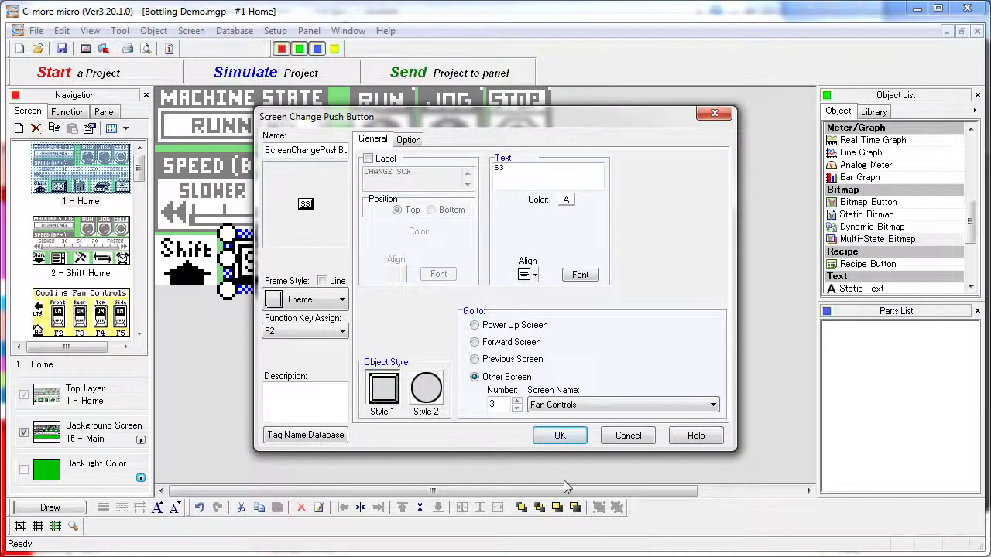
pyautogui.click(628, 437)
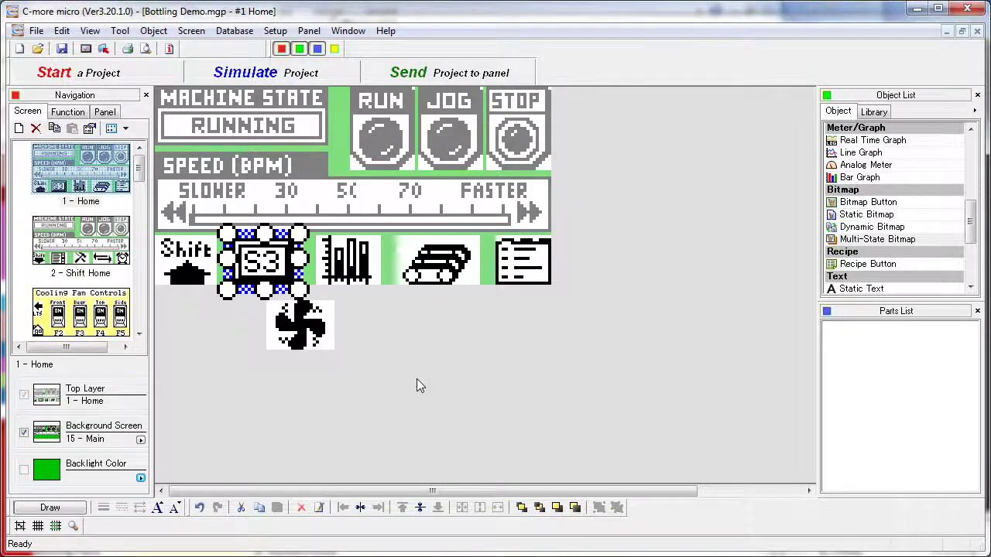